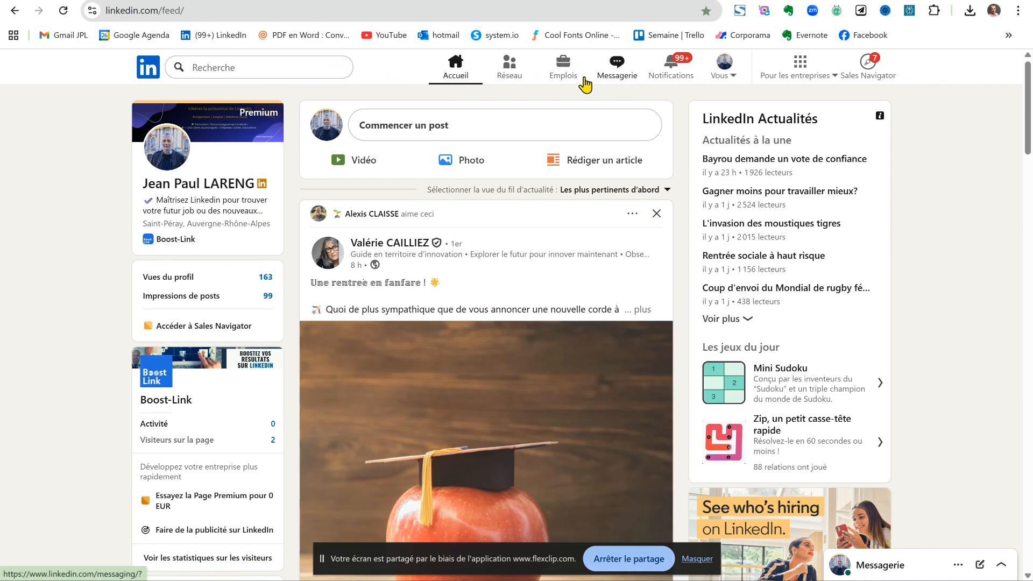
- Search the job offers for "Consultant recrutement" in Auvergne-Rhône-Alpes, France
click(563, 70)
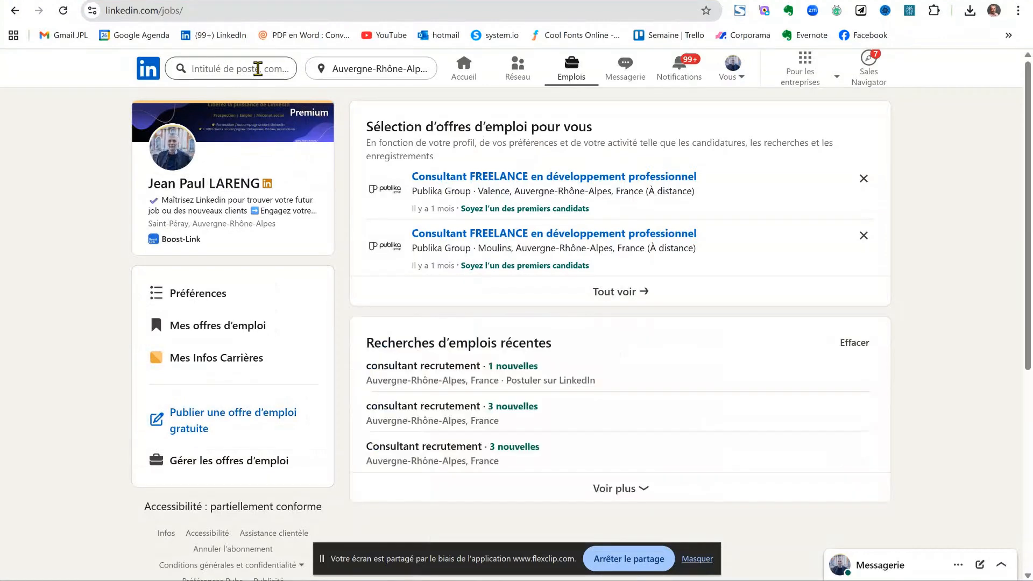
click(258, 69)
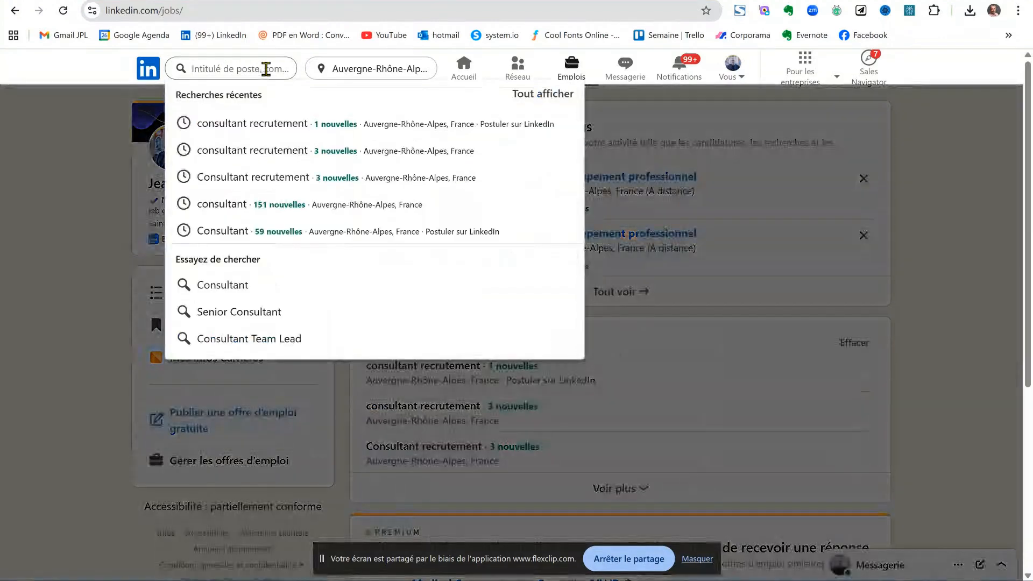
text(consul)
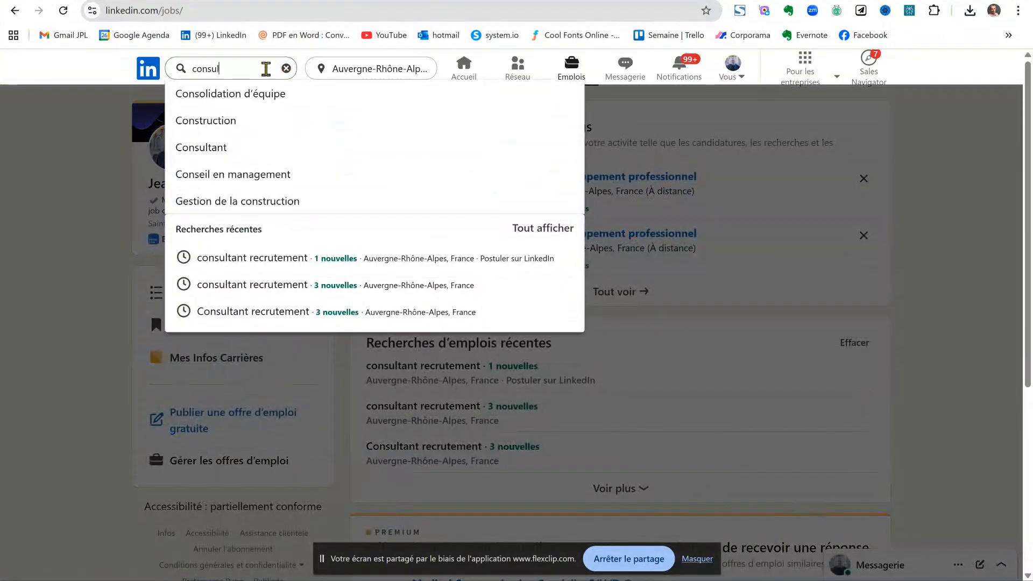
text(tant re)
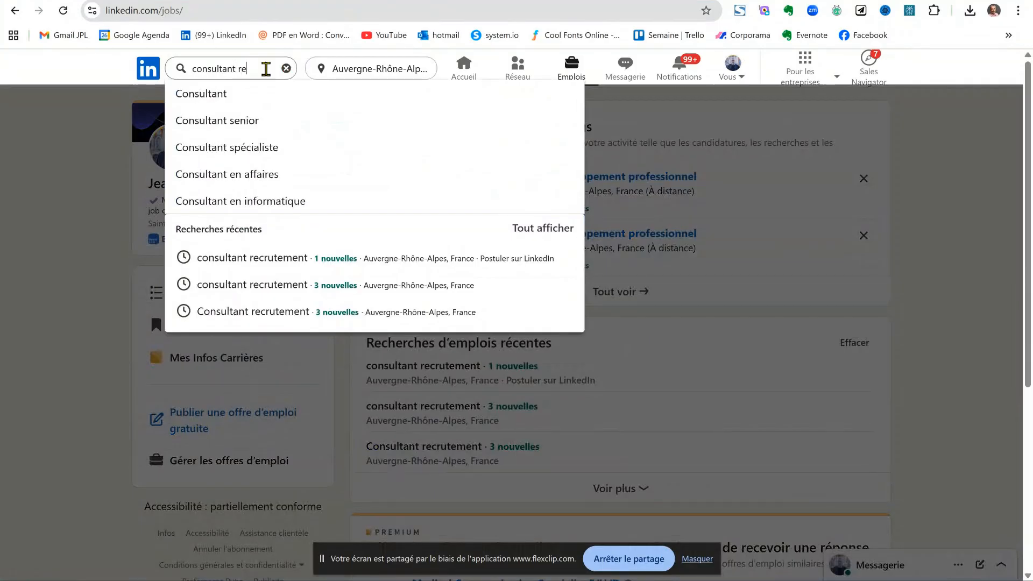
text(crutement)
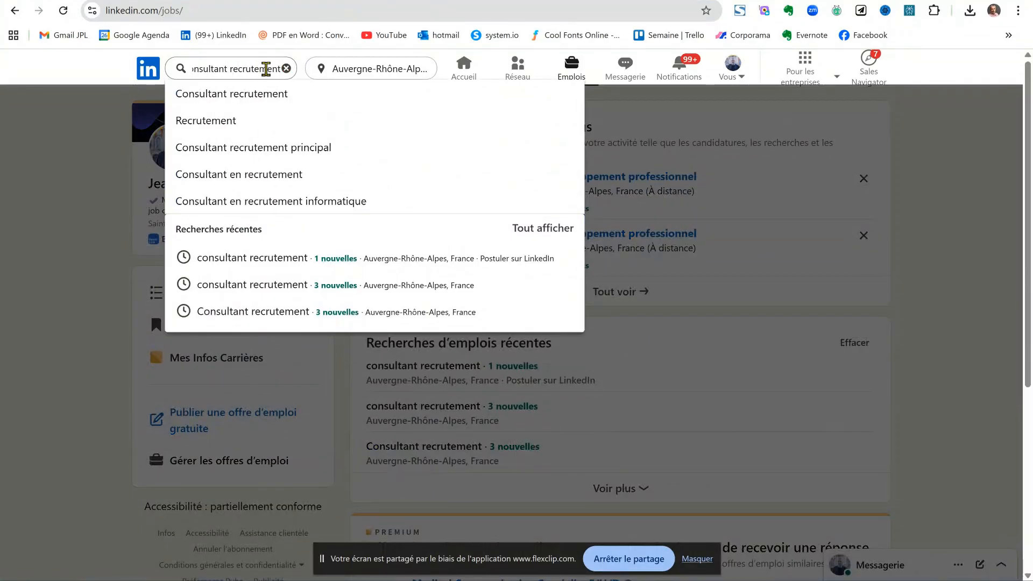
click(284, 104)
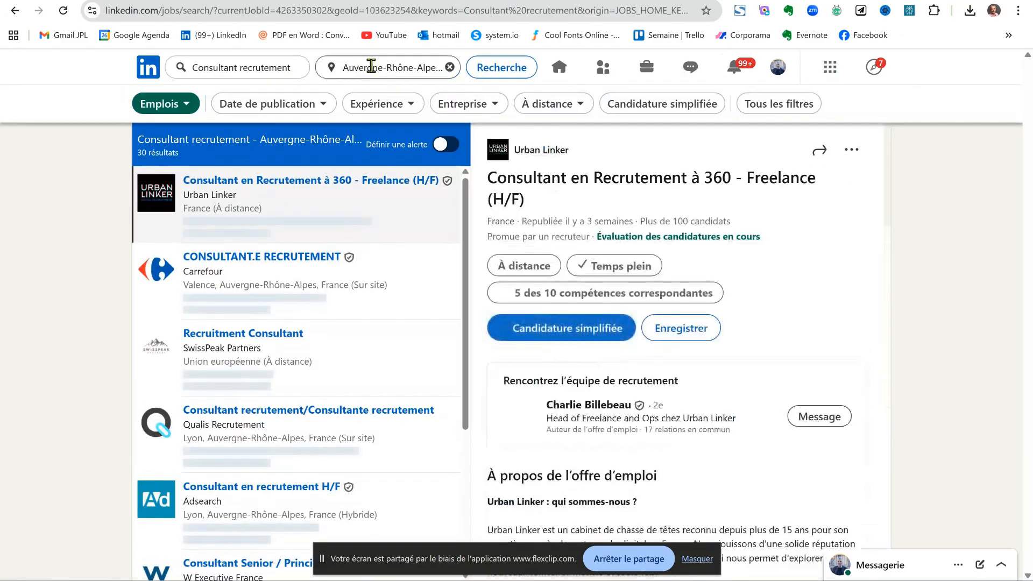
click(378, 64)
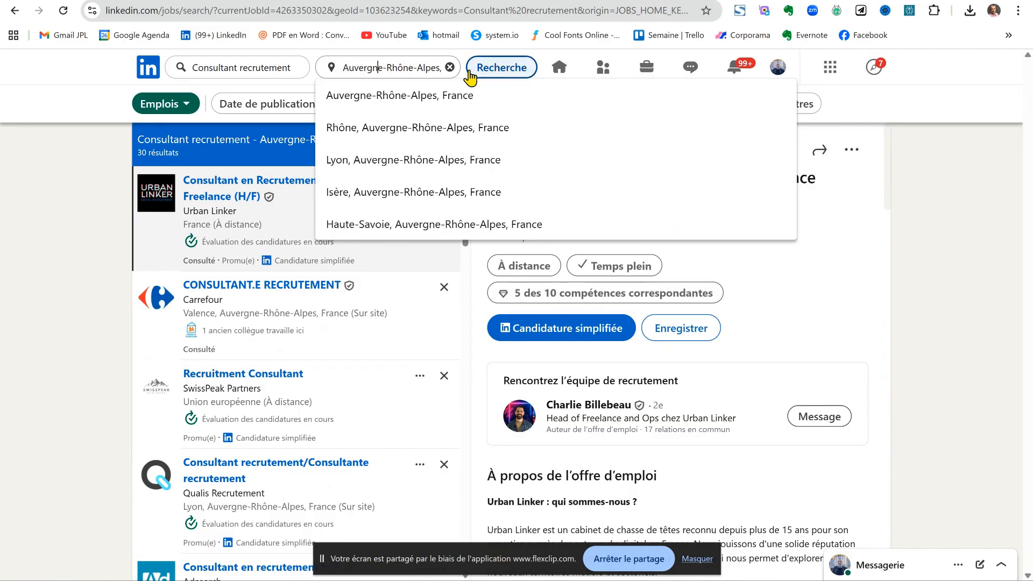
click(514, 70)
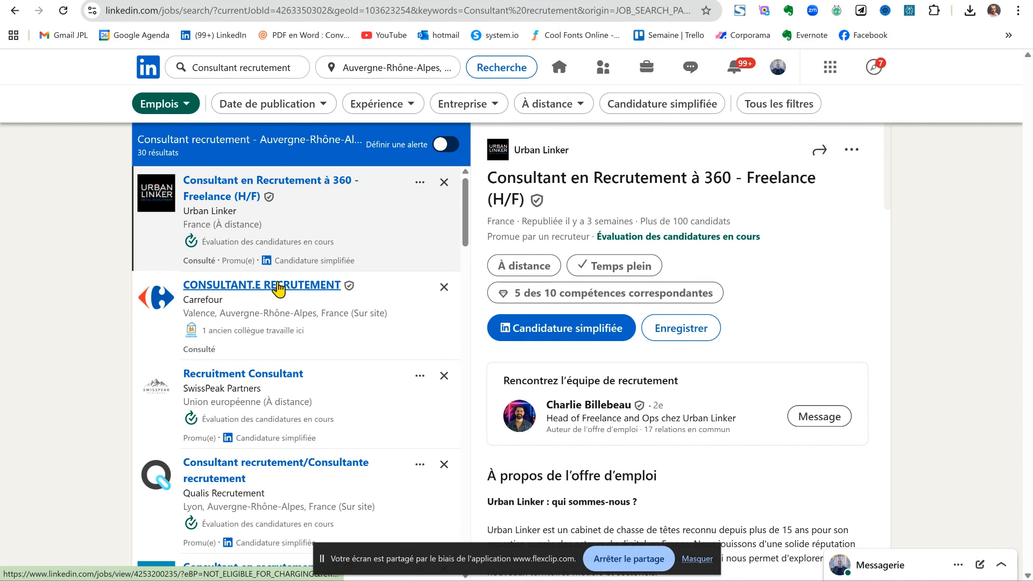
- Open Carrefour's CONSULTANT.E RECRUTEMENT offer and start applying with a CV on the company's recruitment site
click(387, 317)
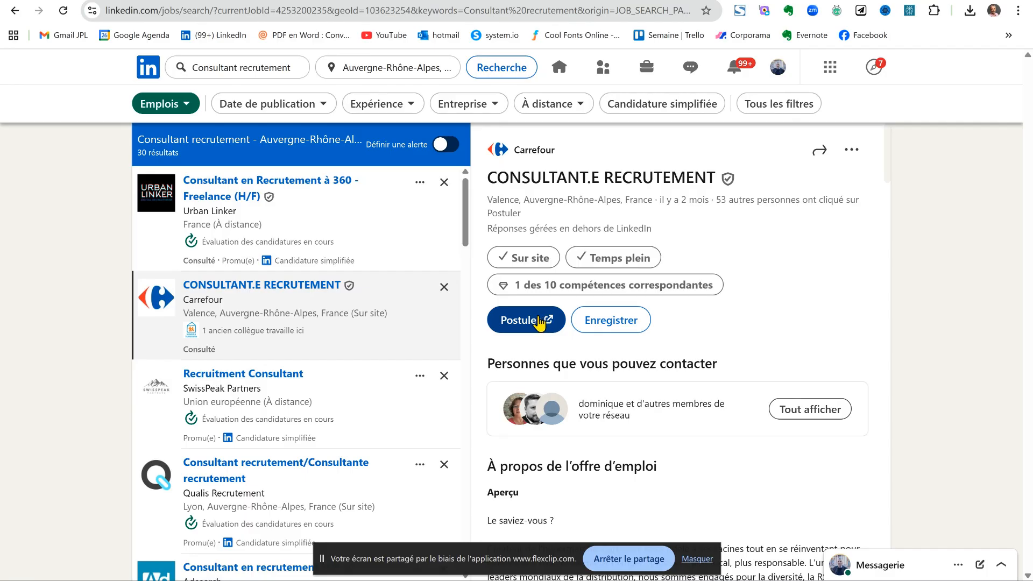
click(545, 323)
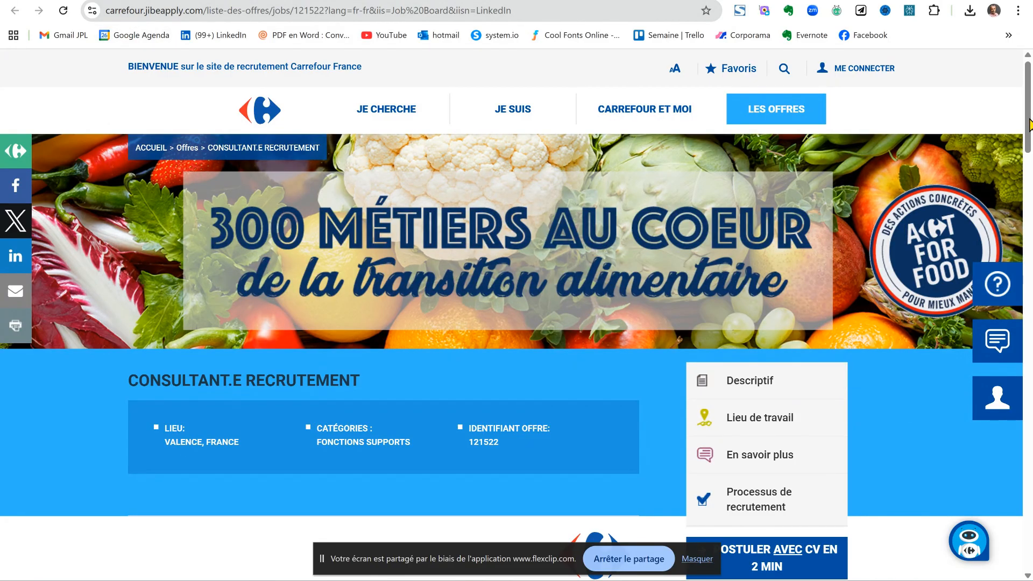
drag(1031, 125, 1031, 181)
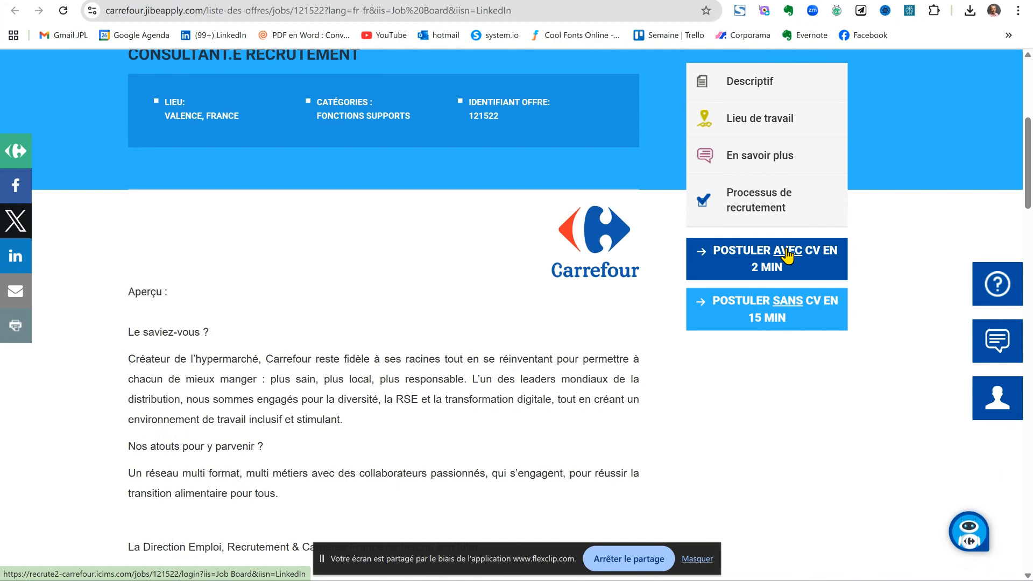
click(787, 255)
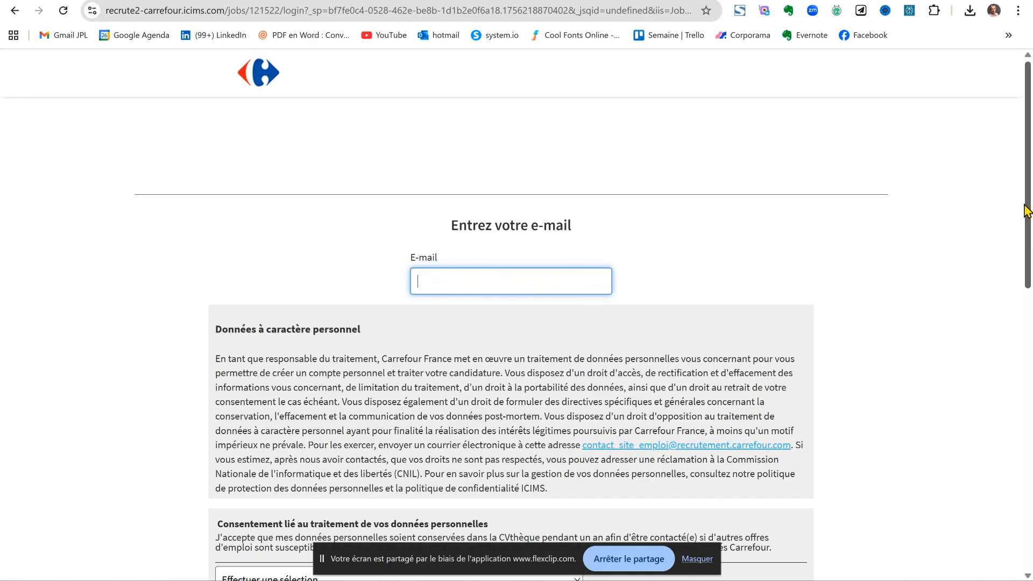
- Set the personal data consent to "Oui : Je souhaite que Carrefour conserve mes données dans la CVthèque."
drag(1028, 210, 1030, 299)
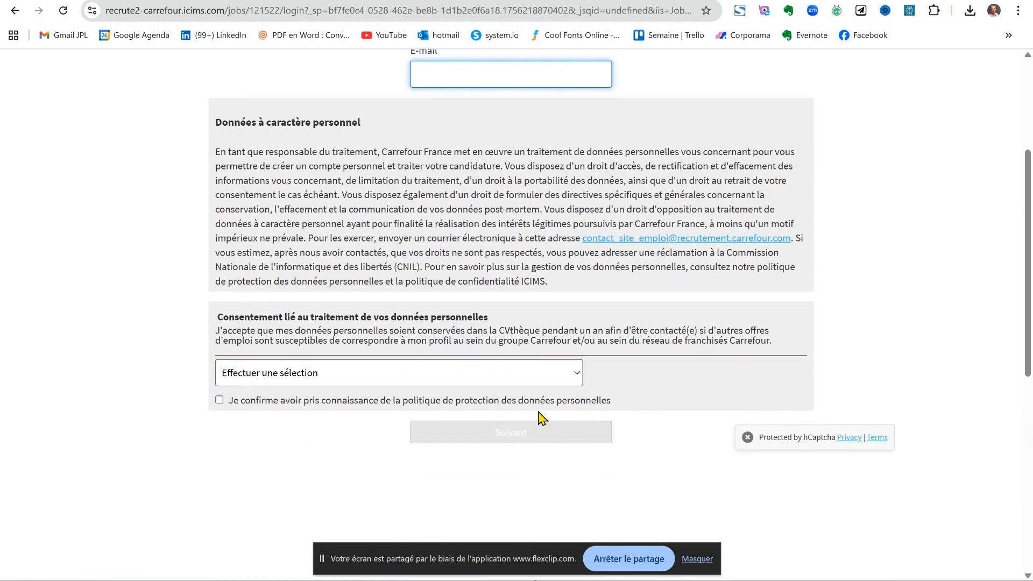
click(527, 375)
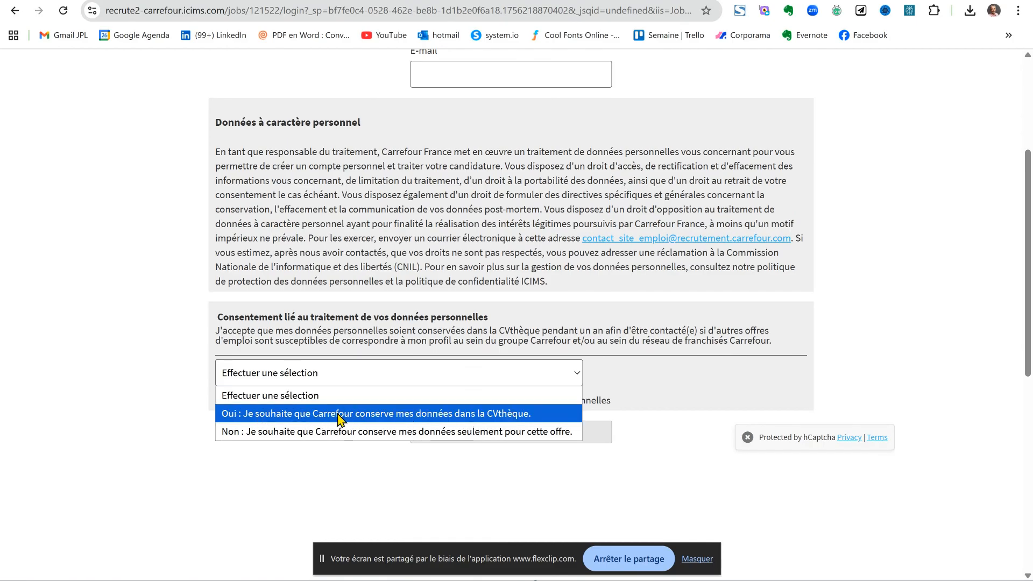
click(362, 414)
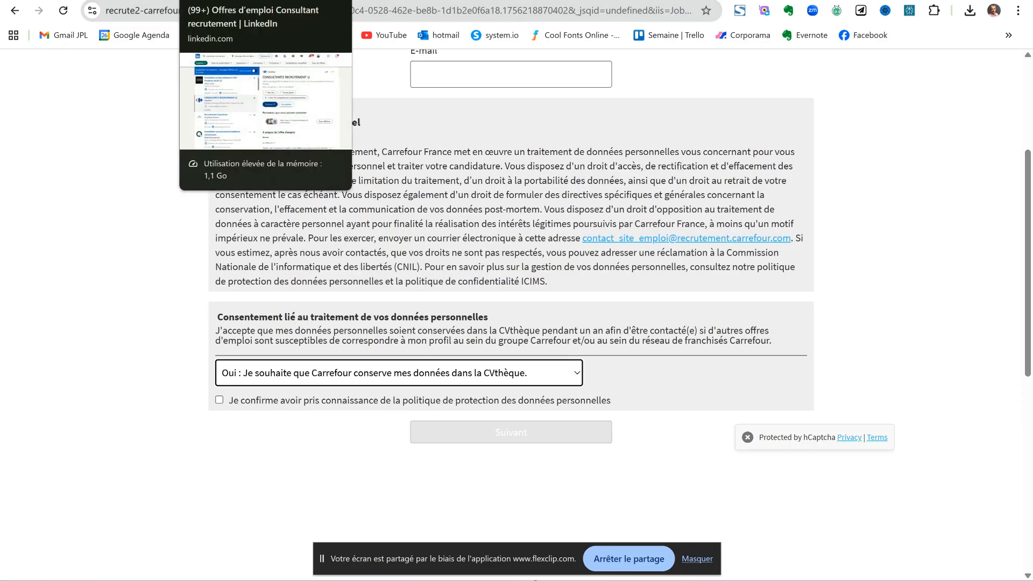
- Return to the LinkedIn job results, filter them by Candidature simplifiée, and open SwissPeak Partners' Recruitment Consultant offer
click(217, 1)
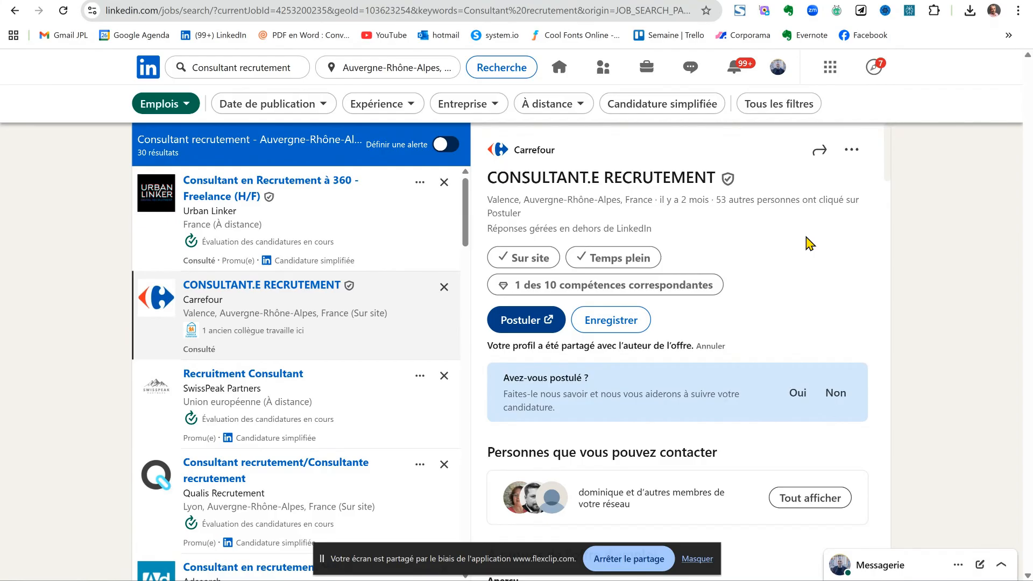
click(672, 107)
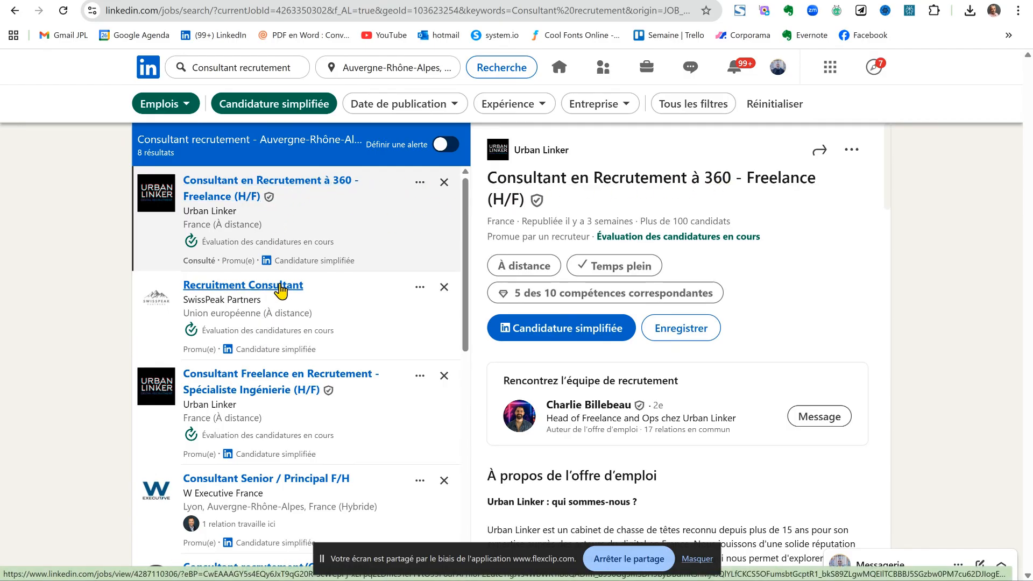
click(321, 295)
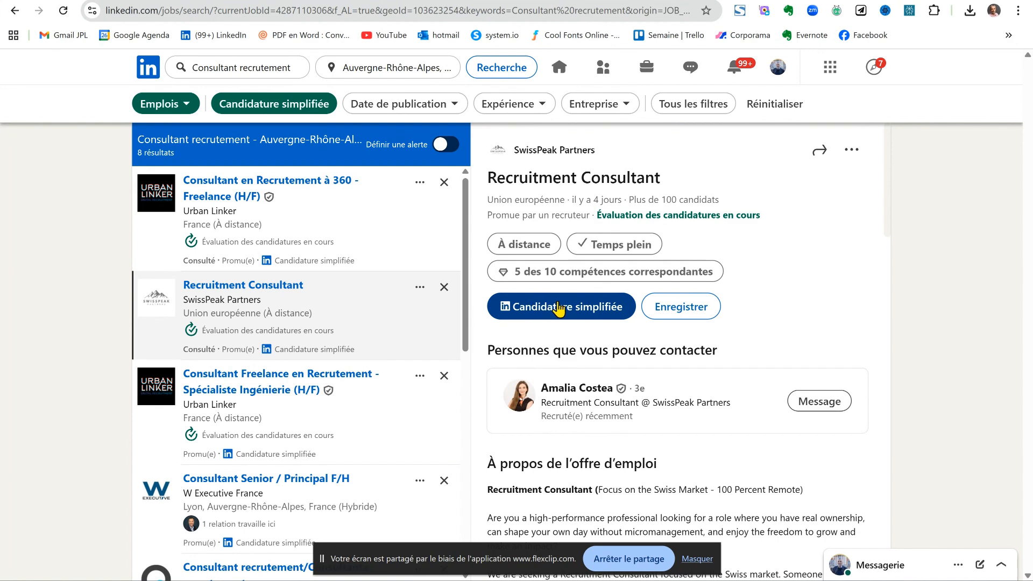
- Start a simplified application to the SwissPeak Partners offer and accept the prefilled contact details
click(573, 309)
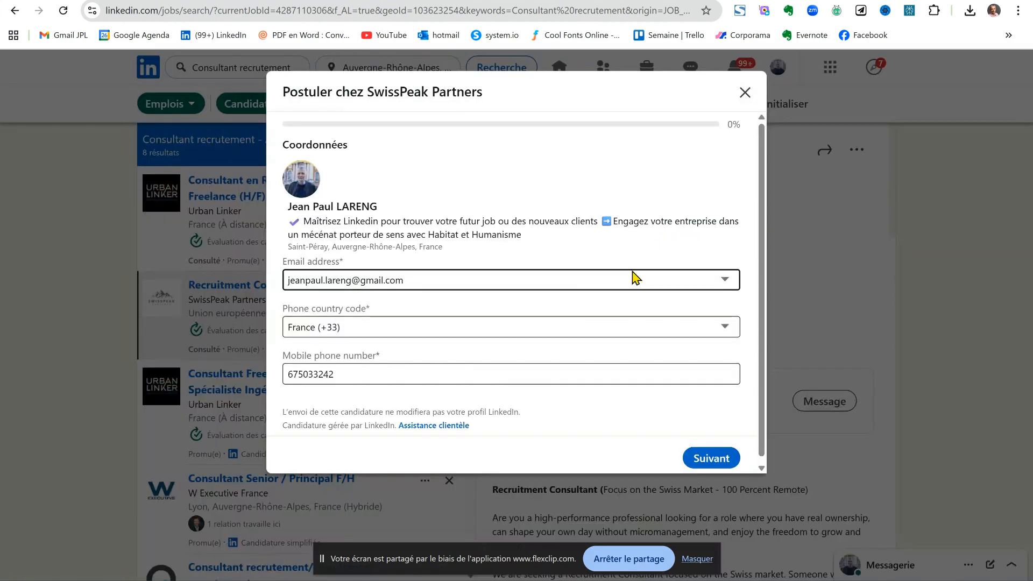
scroll(748, 184, down, 1)
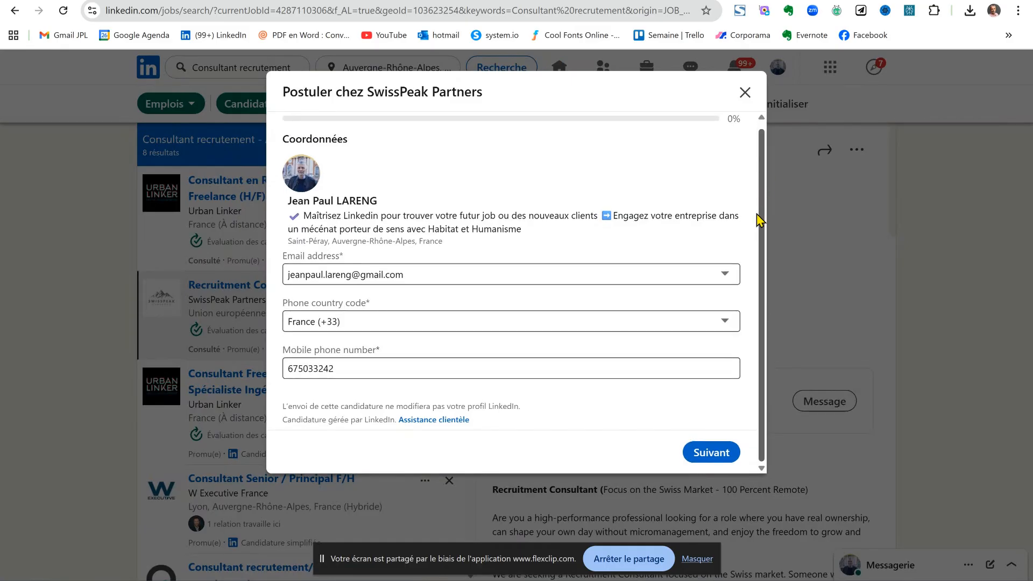
click(716, 454)
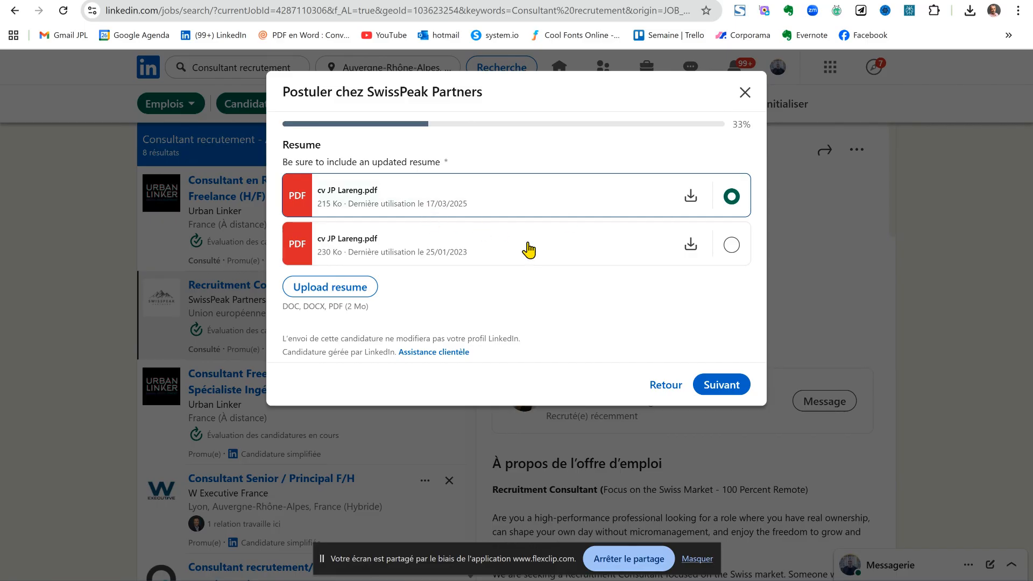
- Upload the recruitment consultant CV in PDF format from Téléchargements and continue past the resume stage
click(732, 245)
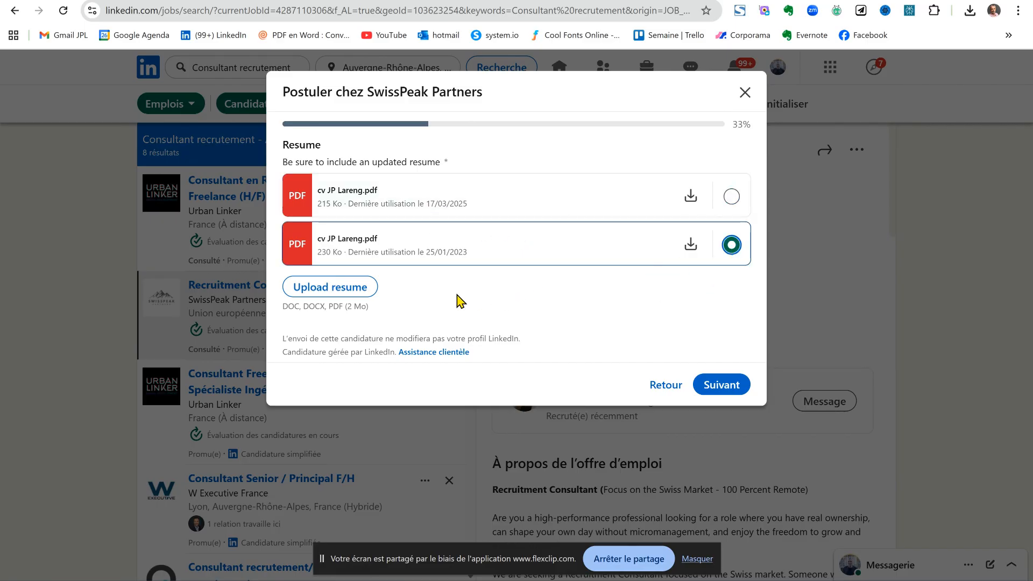
click(351, 296)
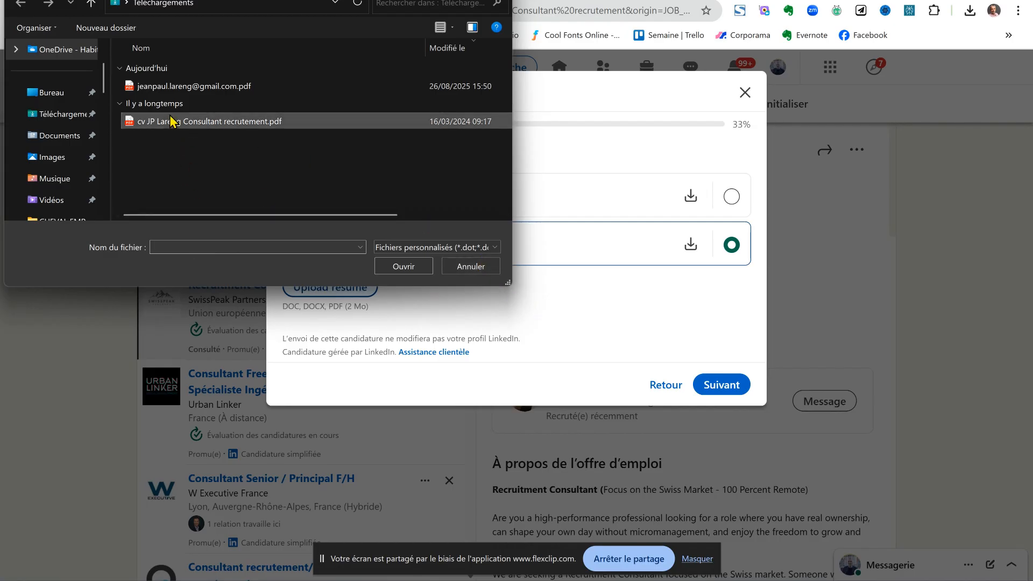
click(220, 121)
click(410, 267)
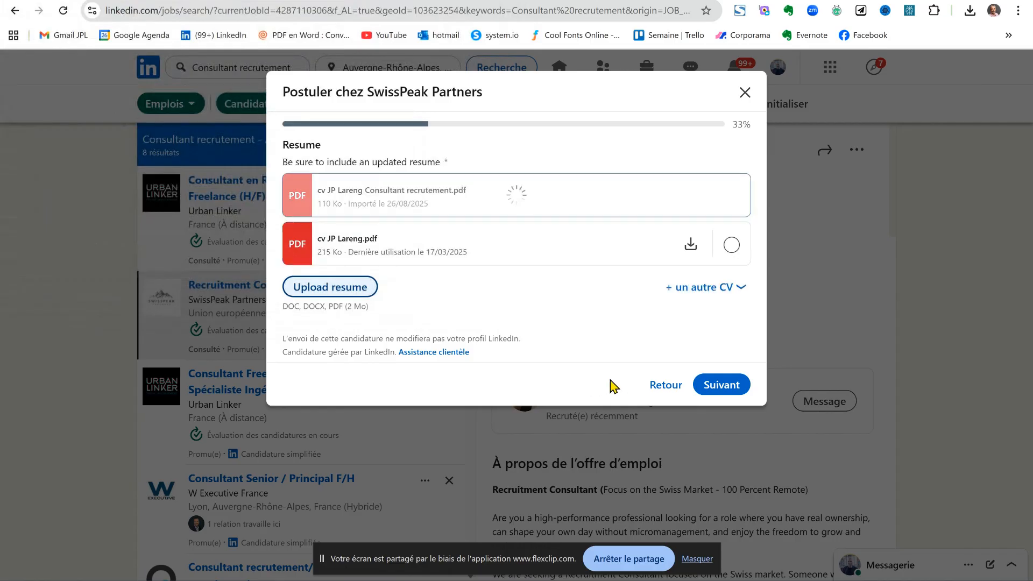
click(720, 387)
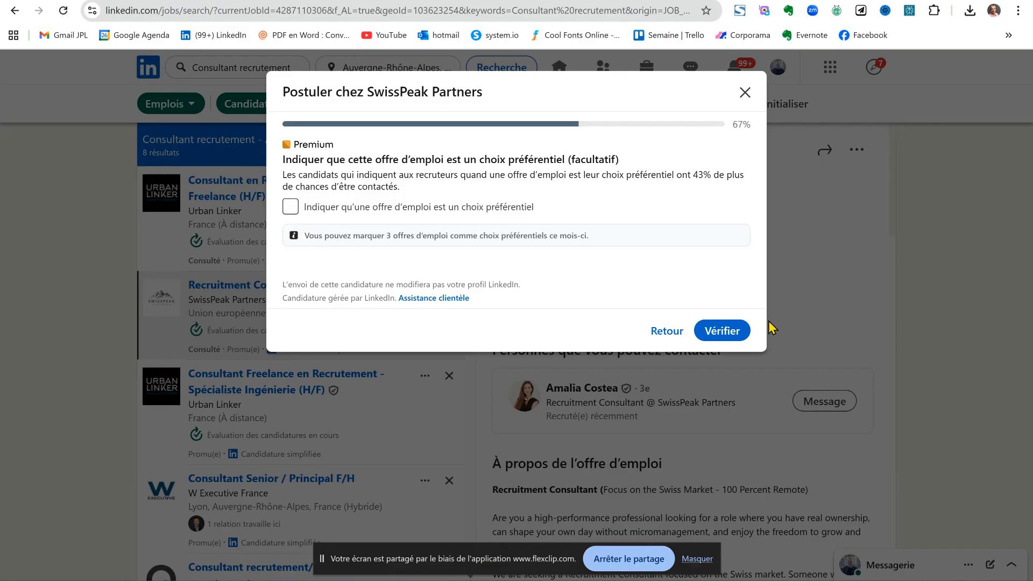
- Close the SwissPeak Partners application and discard it without saving
click(745, 94)
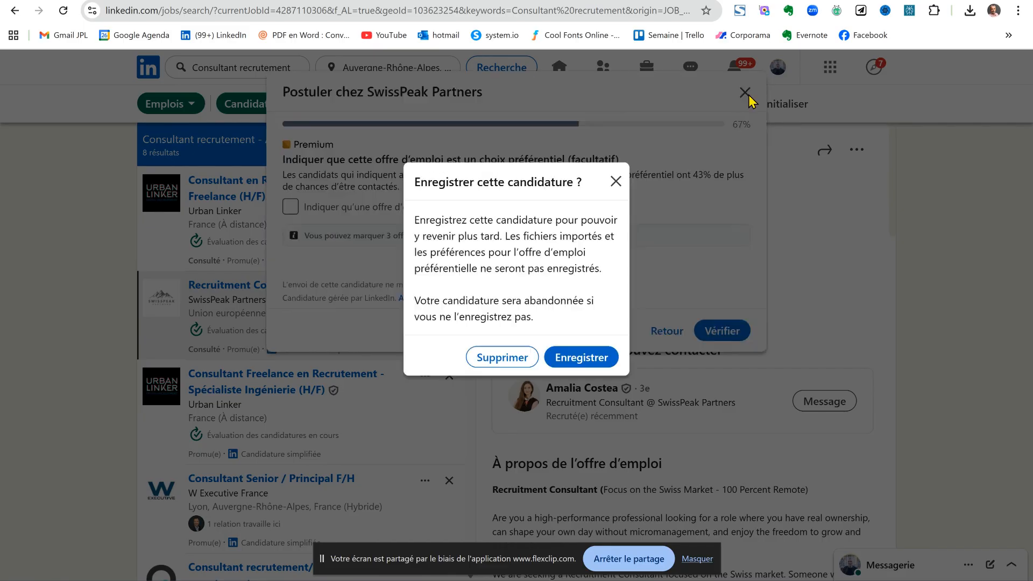
click(496, 361)
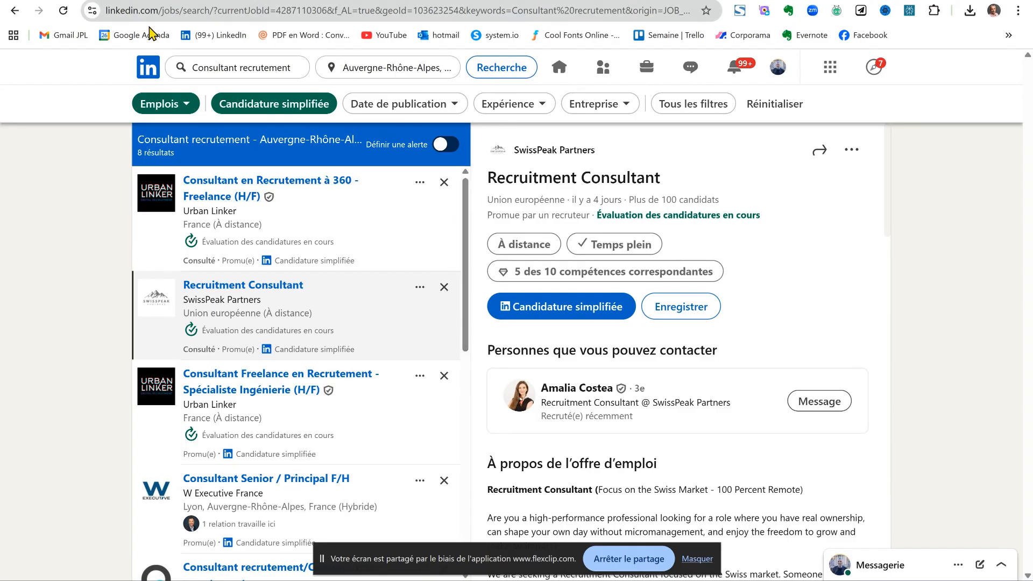
- Go back to the jobs page and open "CV et données de la candidature" in the job preferences
click(559, 69)
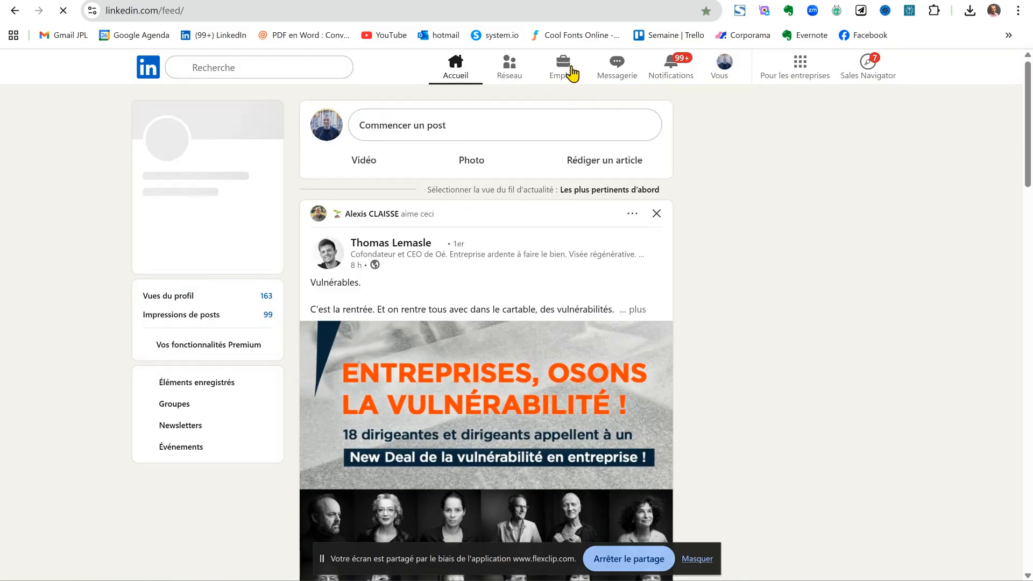
click(572, 73)
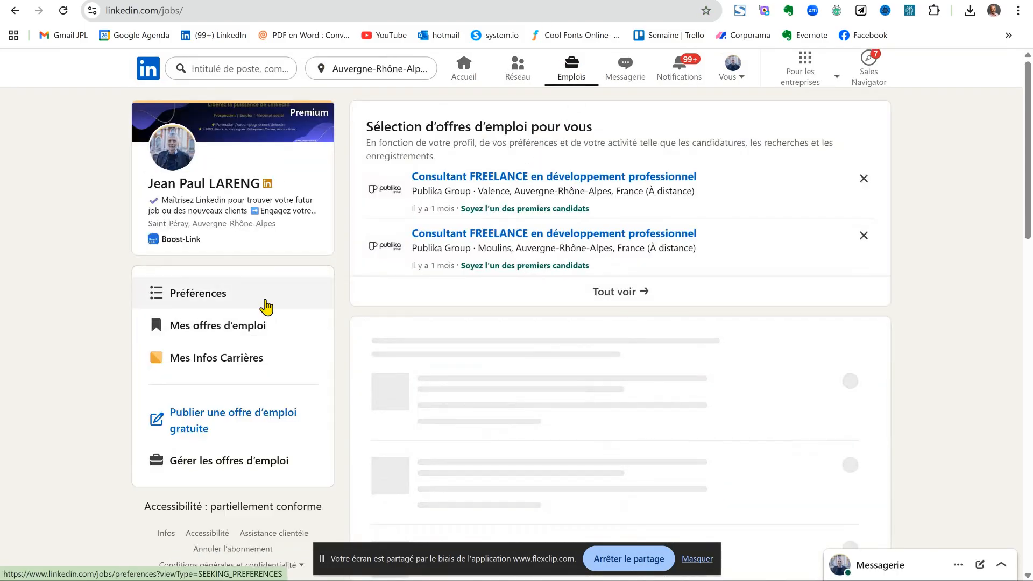
click(233, 303)
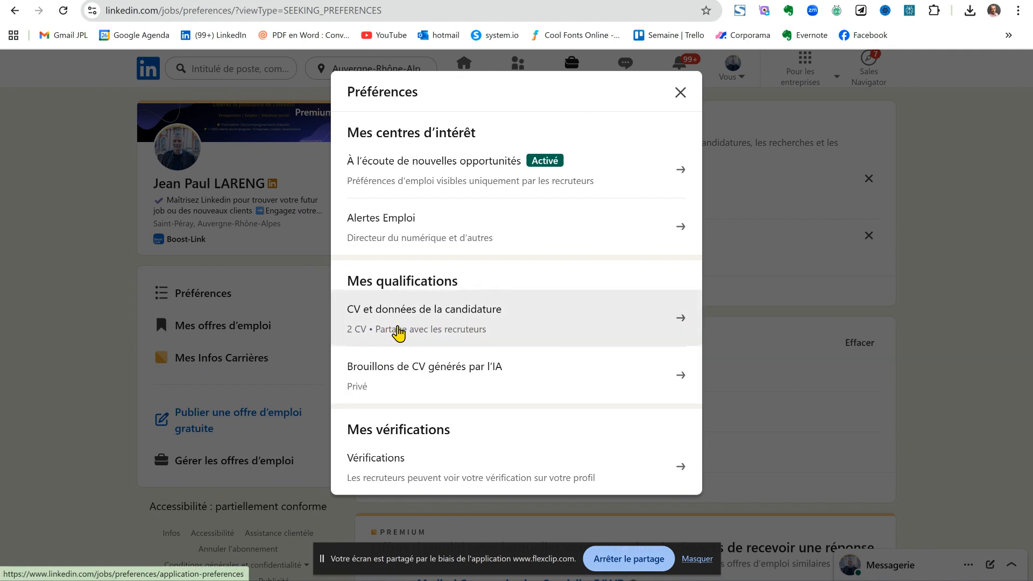
click(677, 329)
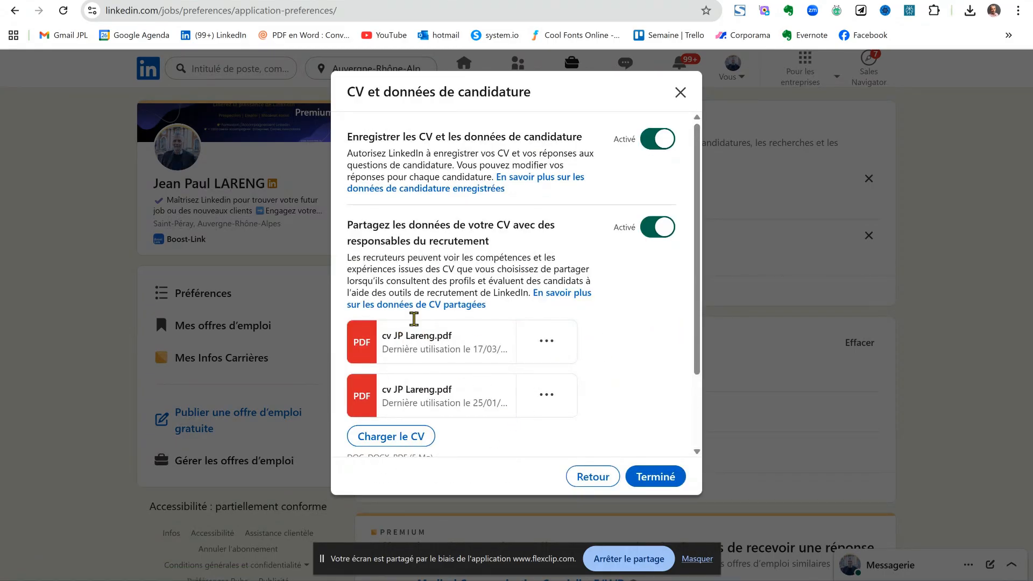
- Display the available actions for the most recently used CV saved in the application data
scroll(697, 318, down, 2)
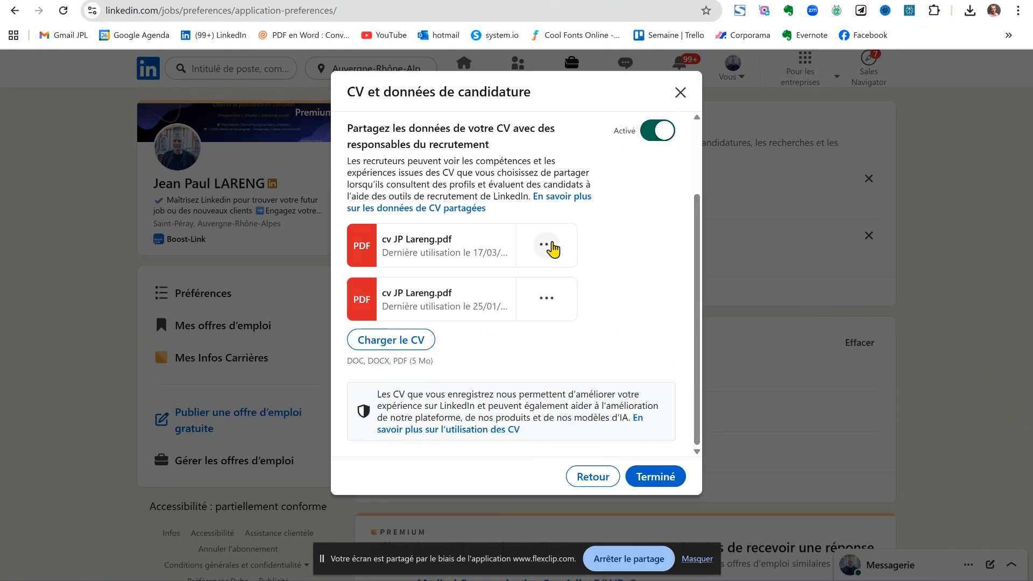
click(552, 247)
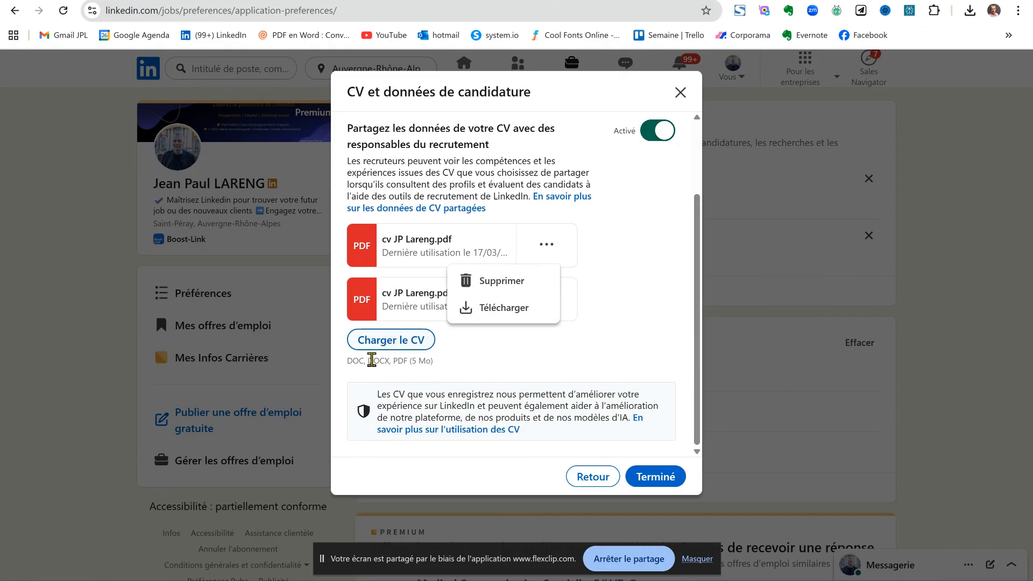
click(606, 343)
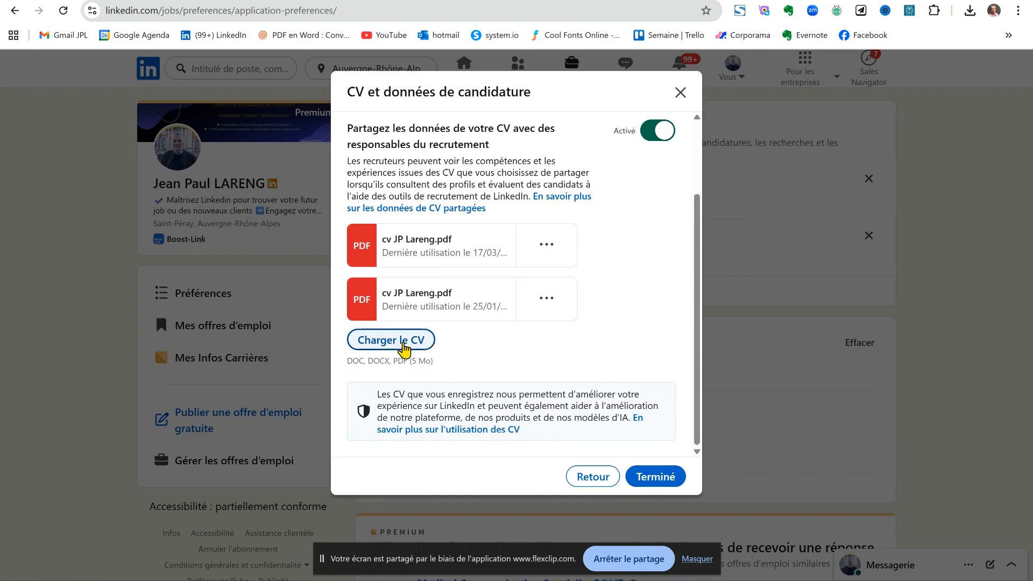
- Upload the recruitment consultant CV in PDF format from Téléchargements to the saved CVs and close the job preferences
click(404, 345)
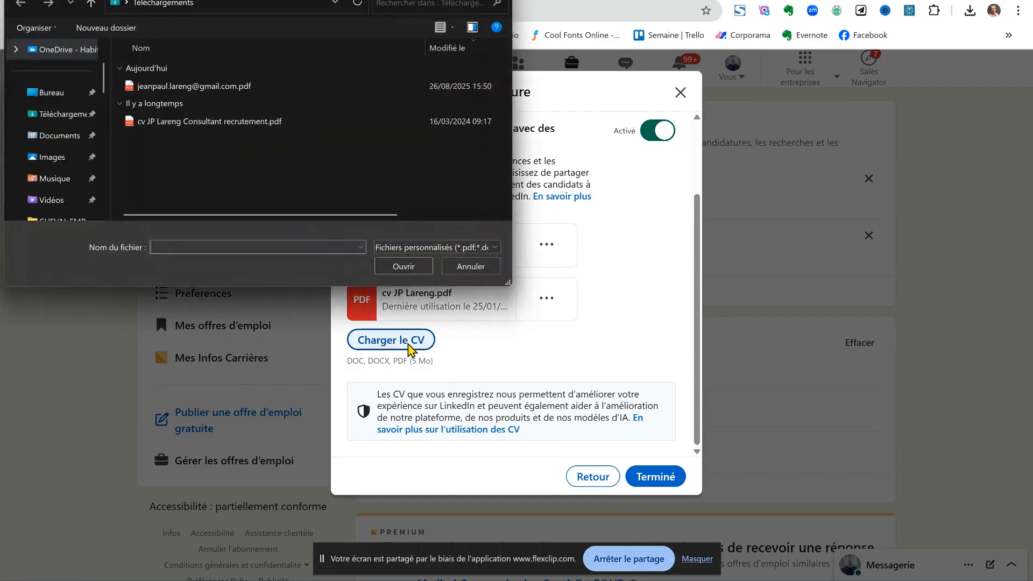
click(473, 268)
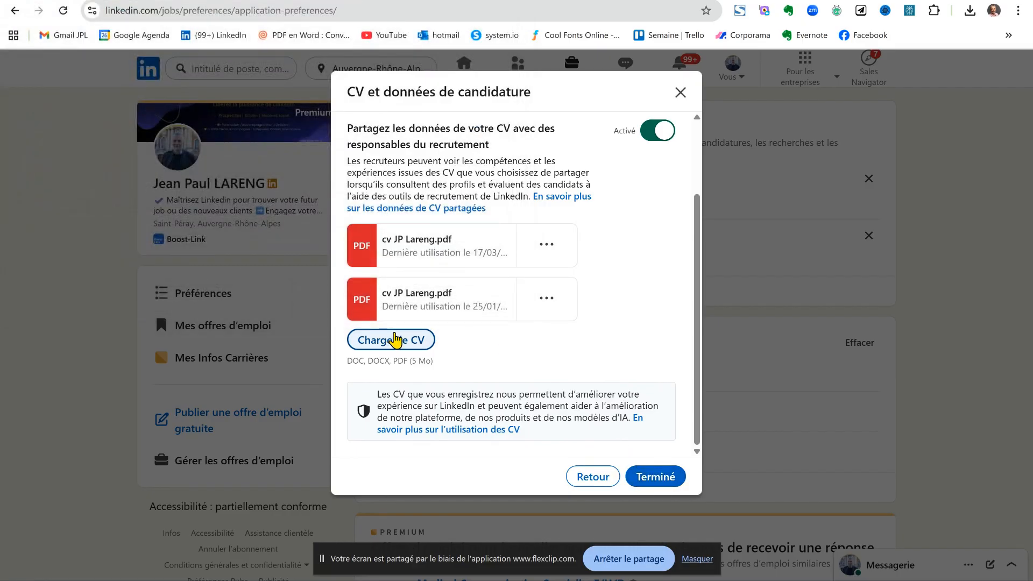
click(405, 343)
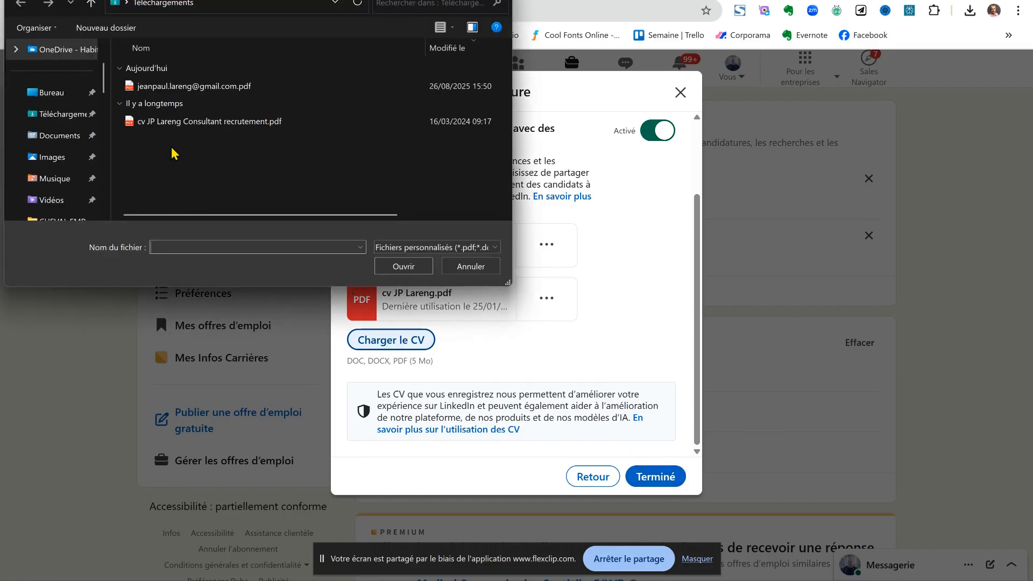
click(175, 123)
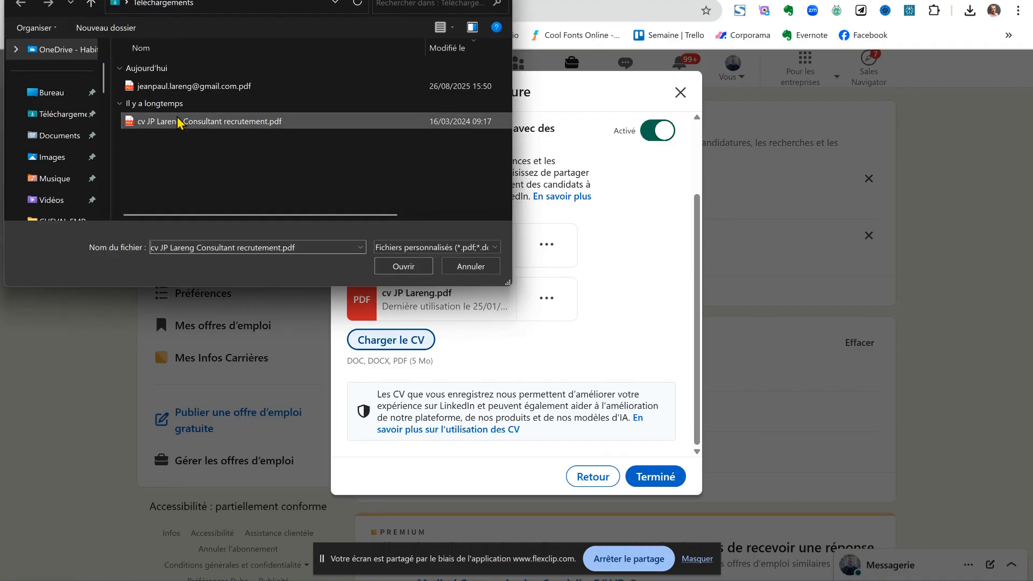
click(404, 267)
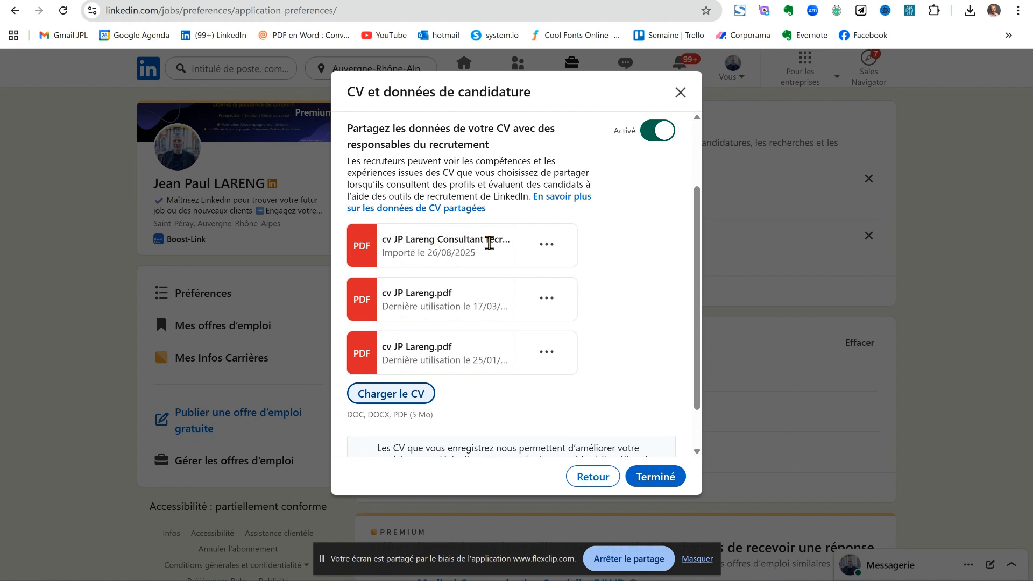
click(654, 478)
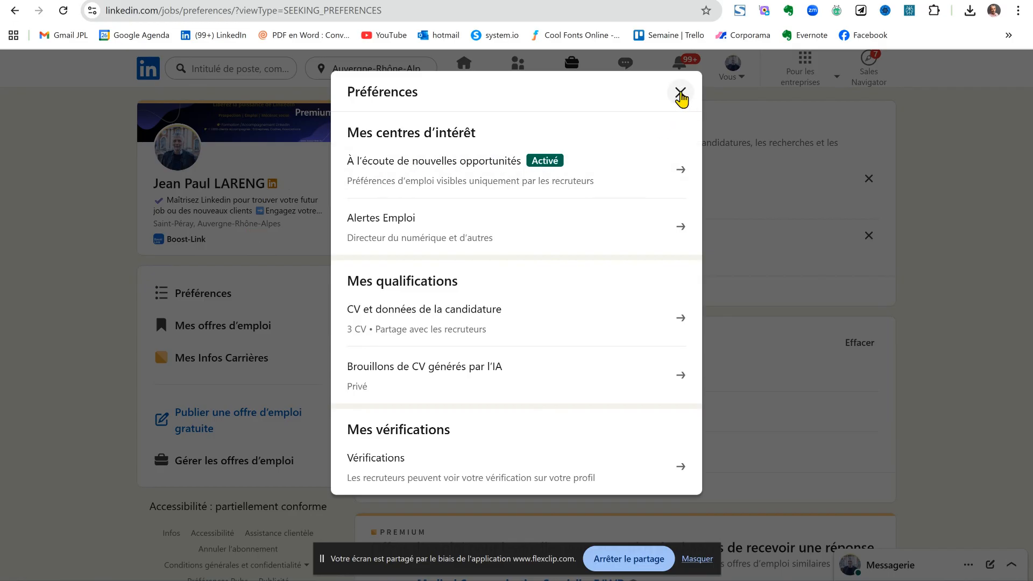
click(681, 93)
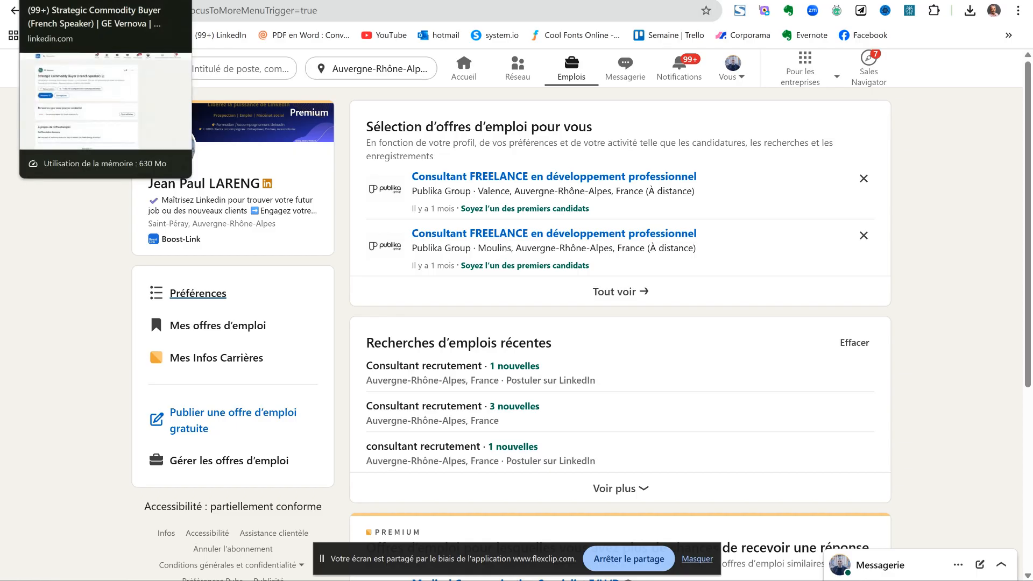
- Return to the GE Vernova "Strategic Commodity Buyer (French Speaker)" offer and start its application on the company's careers site, dismissing the Career Bot
click(81, 0)
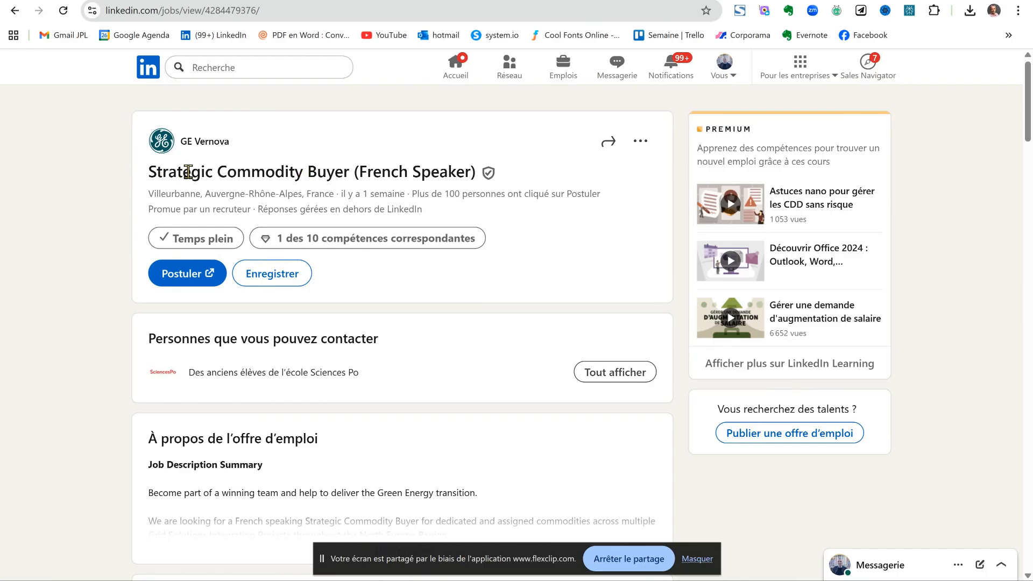
click(183, 275)
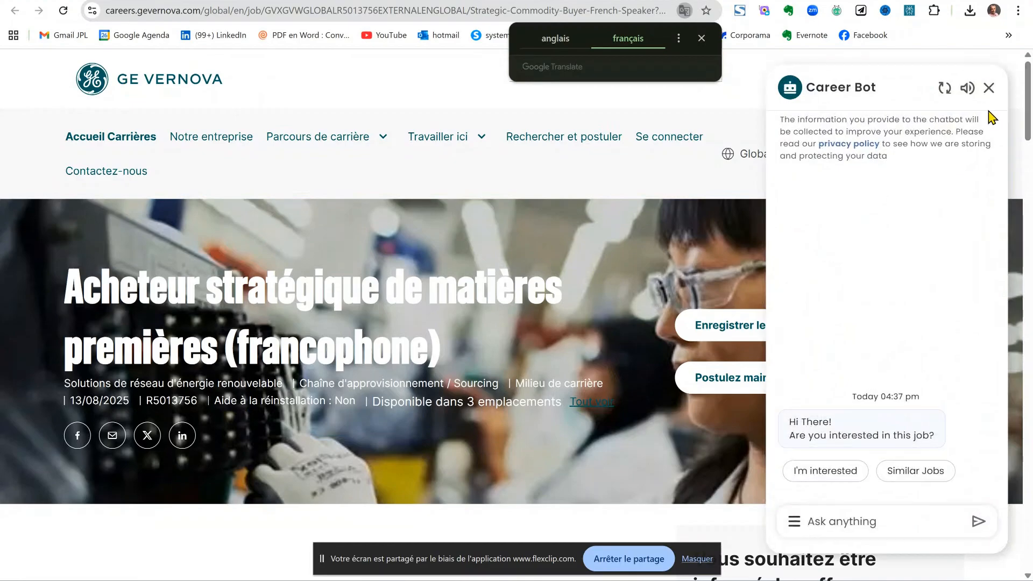
click(988, 89)
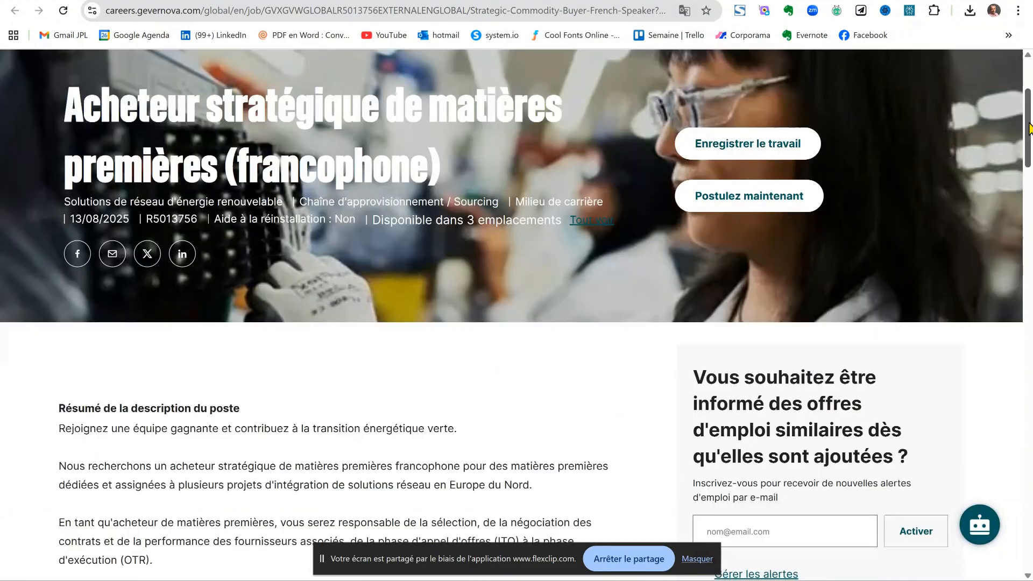
mouse_move(1028, 102)
mouse_down()
mouse_move(1021, 500)
mouse_move(1025, 113)
mouse_up()
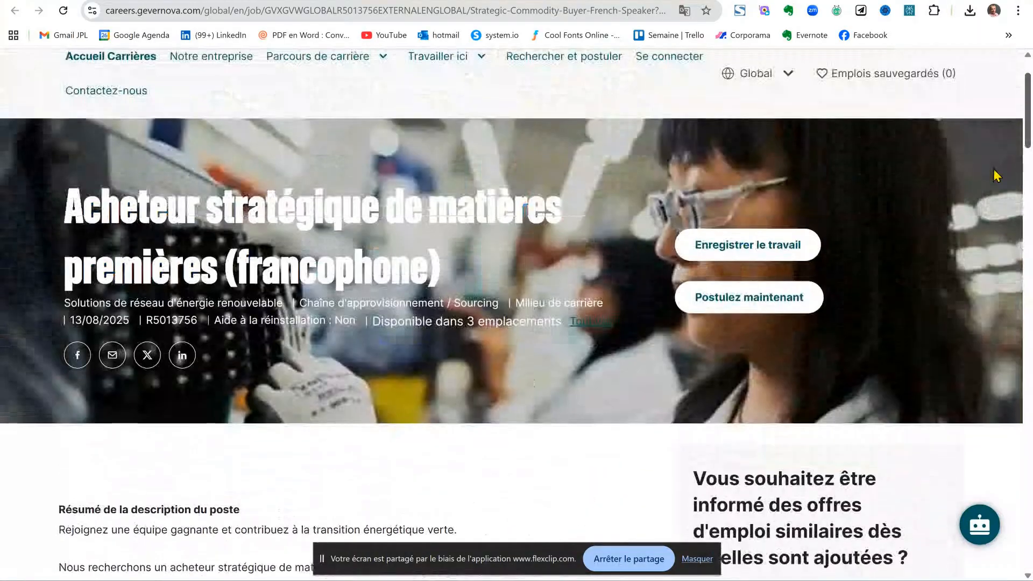
click(748, 299)
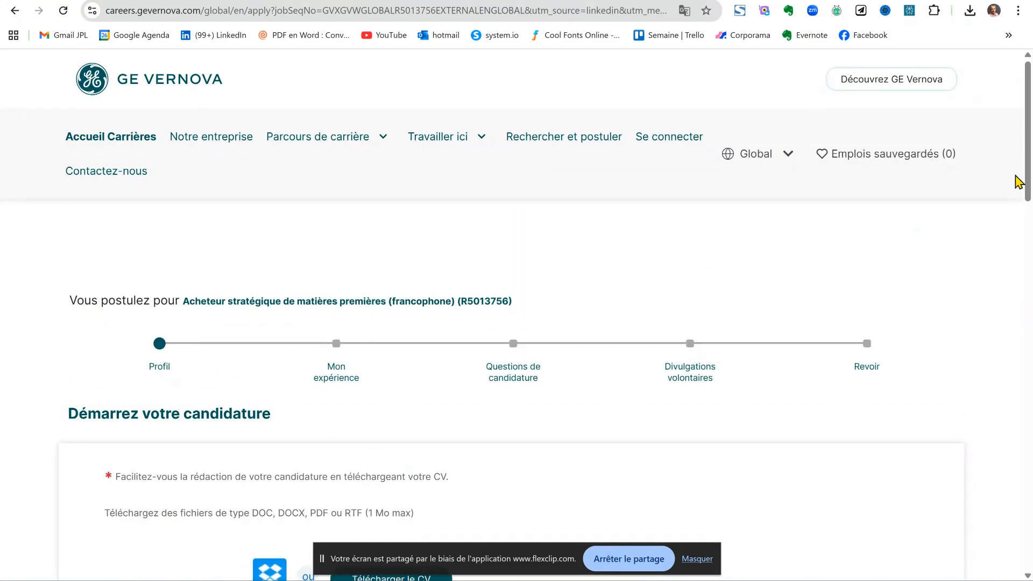
- Prefill the GE Vernova application with LinkedIn, signing in with the saved account e-mail and password and authorizing access to the full profile
drag(1028, 174, 1028, 253)
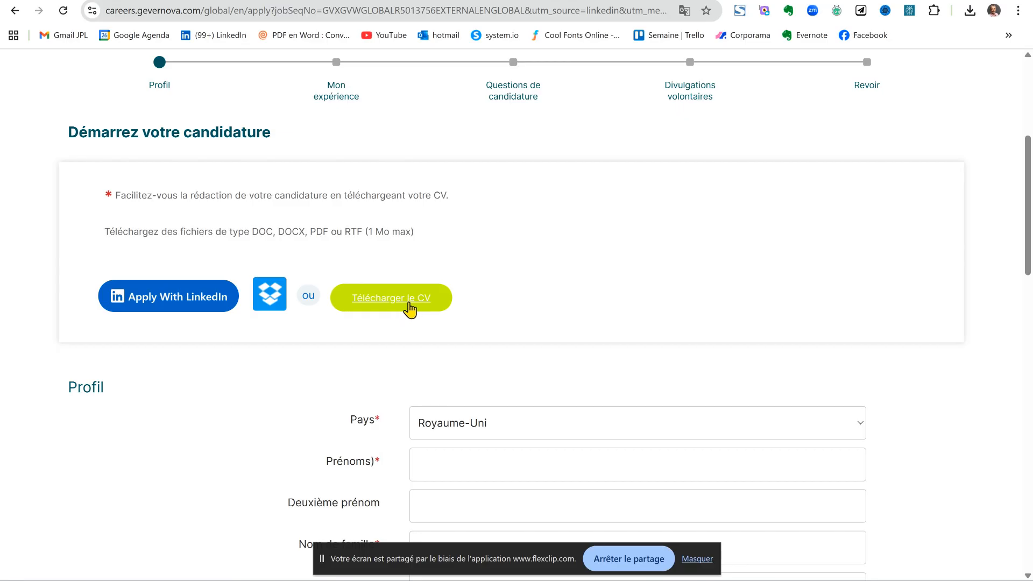
click(181, 297)
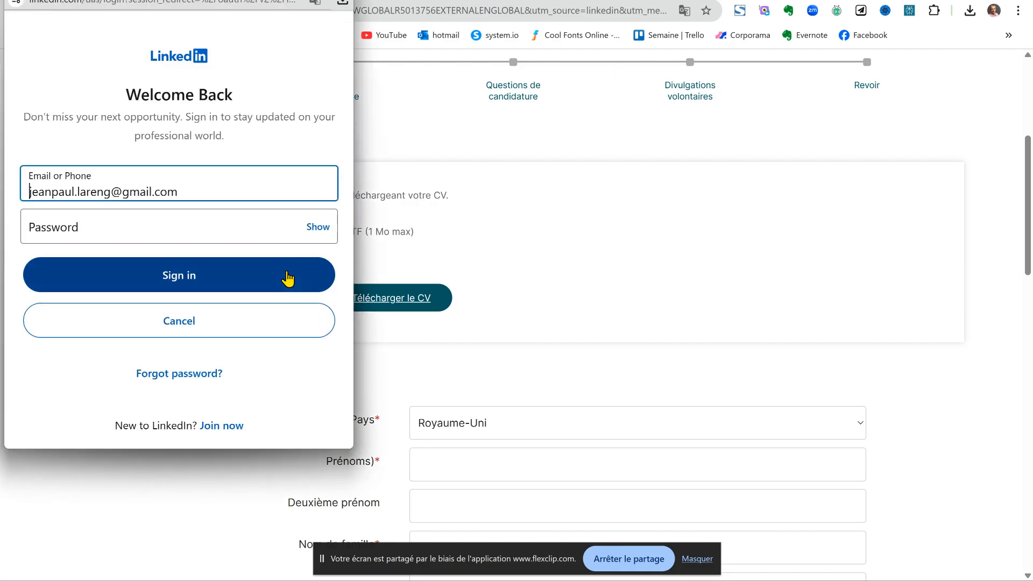
click(164, 216)
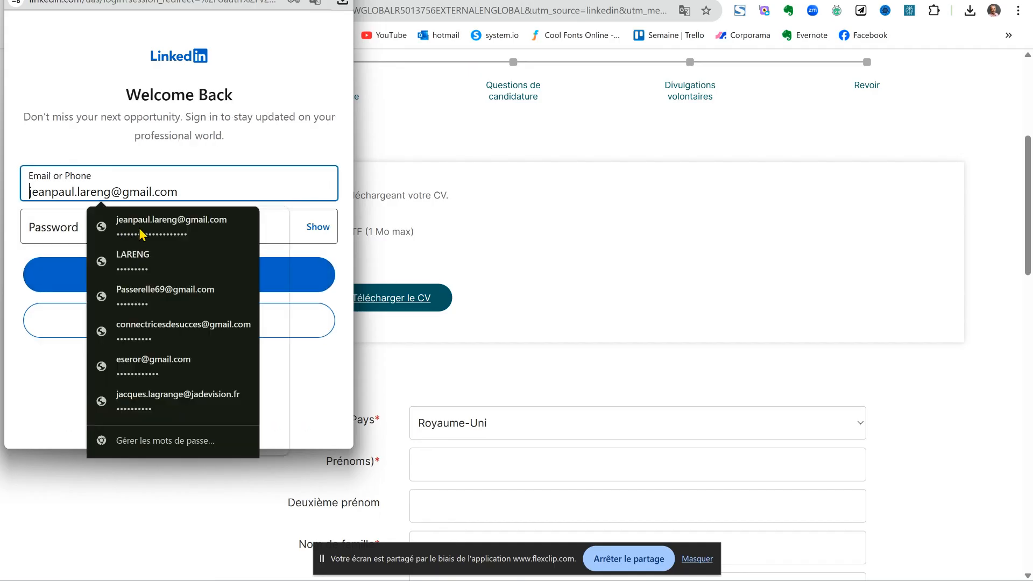
click(181, 222)
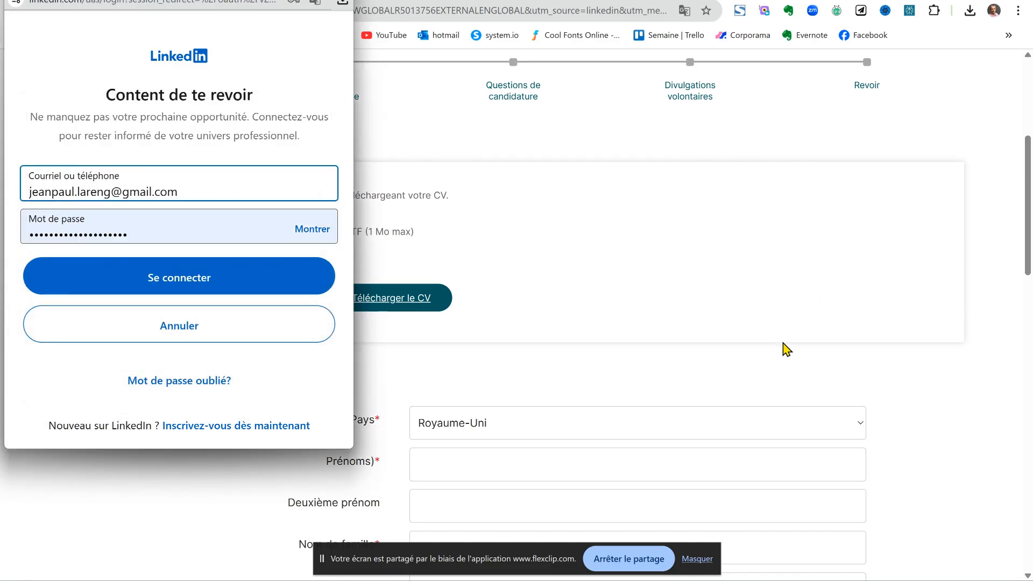
click(209, 299)
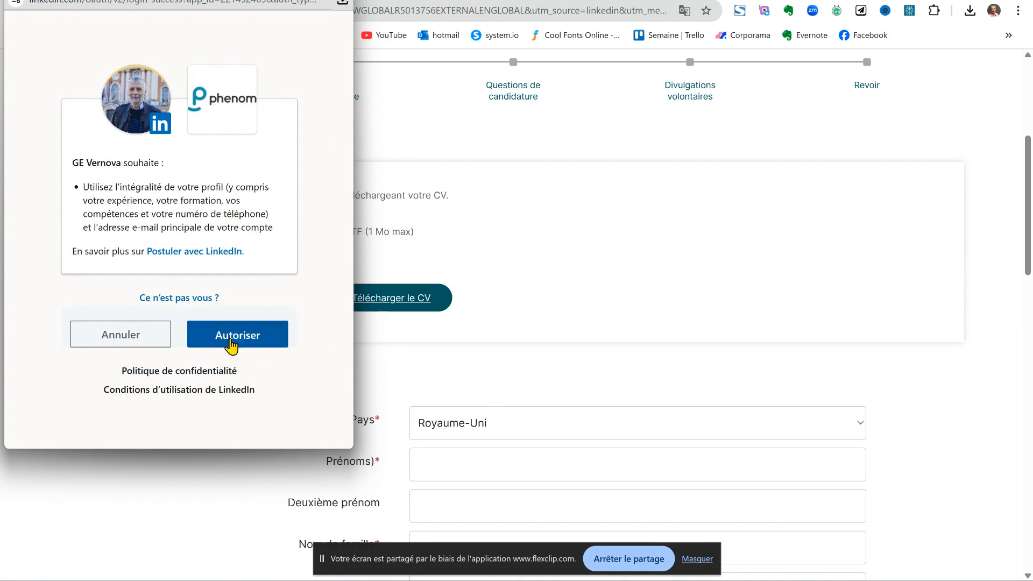
click(232, 345)
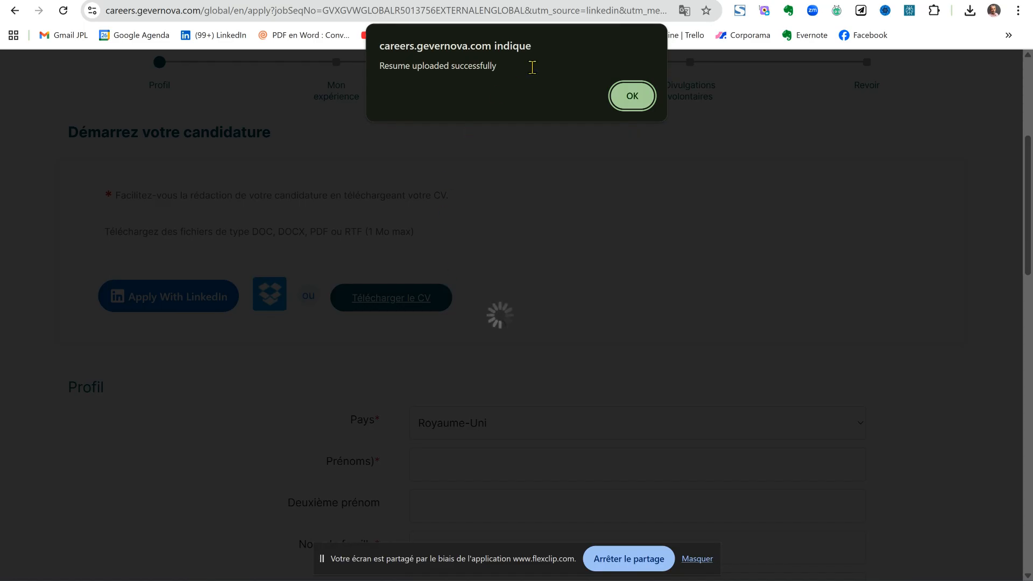
click(631, 96)
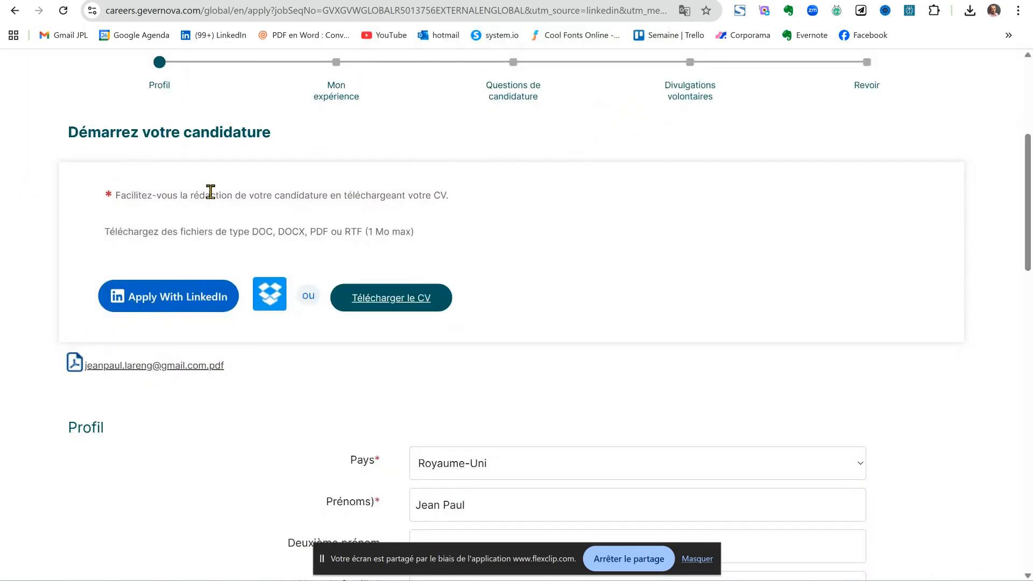
click(629, 559)
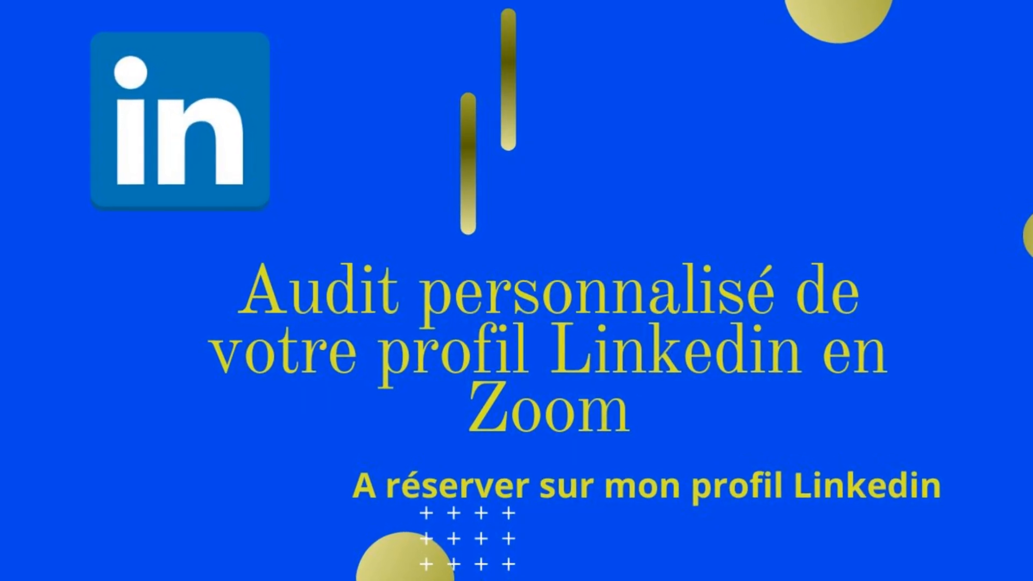